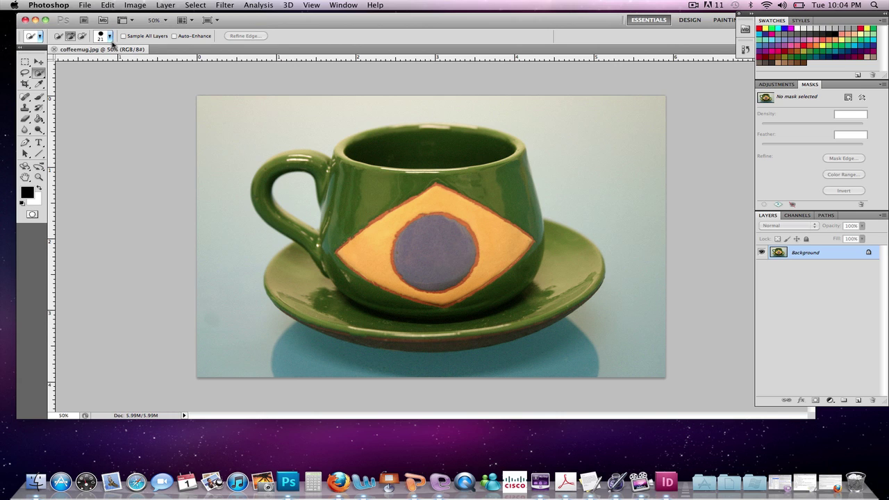
- Brush the Quick Selection over the mug's body, rim and handle
{"action": "left_click", "coordinate": [373, 197]}
{"action": "left_click_drag", "start_coordinate": [373, 196], "coordinate": [387, 162]}
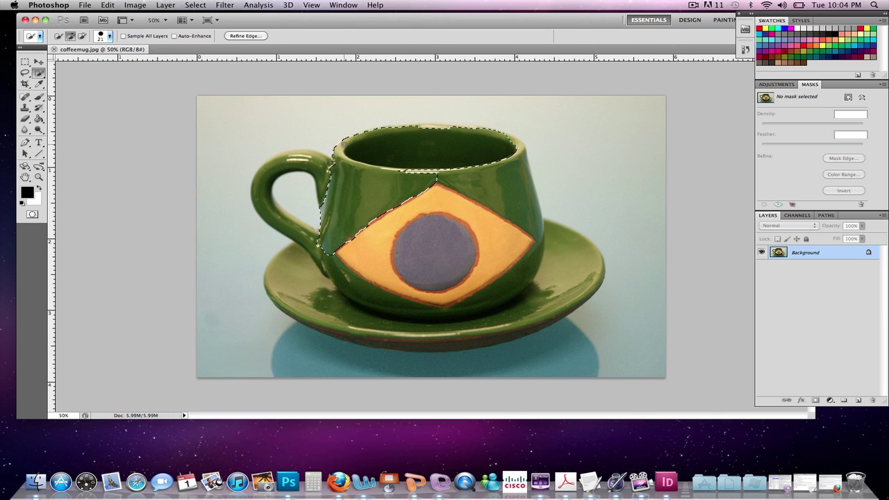
{"action": "left_click", "coordinate": [321, 160]}
{"action": "left_click", "coordinate": [291, 164]}
{"action": "left_click_drag", "start_coordinate": [262, 193], "coordinate": [264, 211]}
{"action": "left_click", "coordinate": [291, 254]}
- Extend the selection across the saucer's left and right rims
{"action": "left_click_drag", "start_coordinate": [289, 254], "coordinate": [275, 269]}
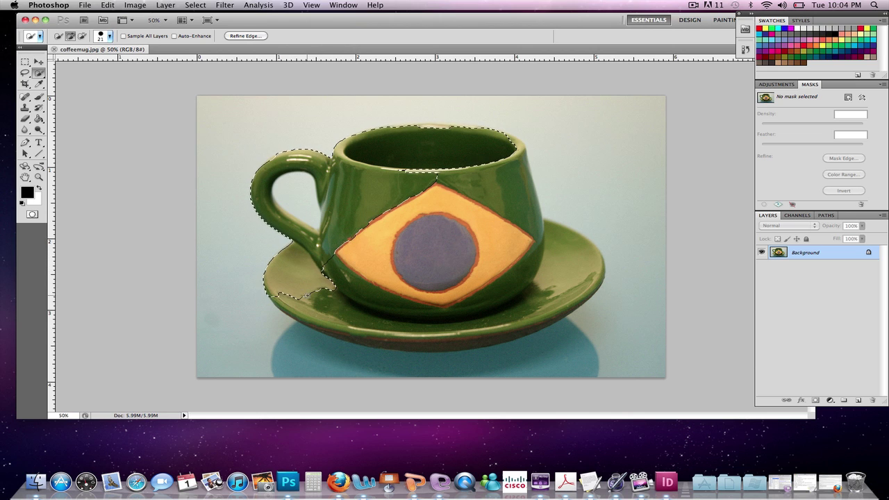
{"action": "mouse_move", "coordinate": [307, 294]}
{"action": "left_mouse_down"}
{"action": "mouse_move", "coordinate": [327, 320]}
{"action": "mouse_move", "coordinate": [389, 298]}
{"action": "mouse_move", "coordinate": [370, 331]}
{"action": "mouse_move", "coordinate": [387, 335]}
{"action": "mouse_move", "coordinate": [395, 305]}
{"action": "mouse_move", "coordinate": [390, 335]}
{"action": "mouse_move", "coordinate": [417, 340]}
{"action": "mouse_move", "coordinate": [544, 314]}
{"action": "mouse_move", "coordinate": [599, 278]}
{"action": "left_mouse_up"}
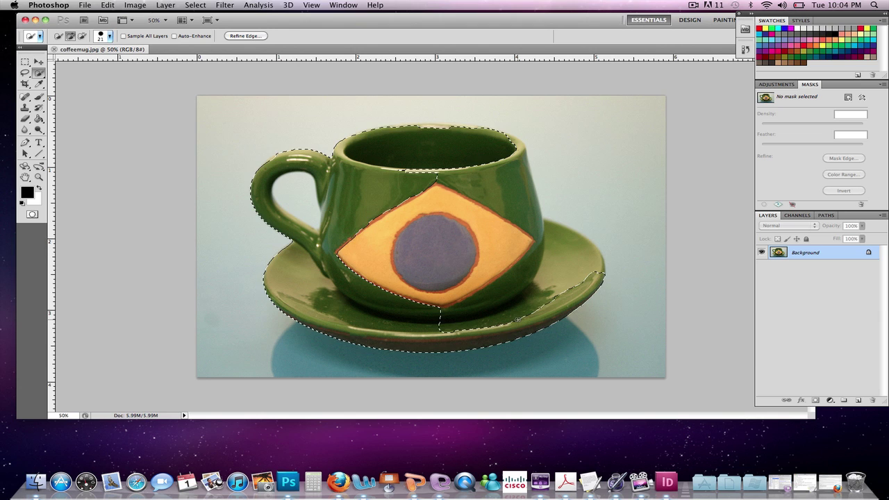
{"action": "mouse_move", "coordinate": [518, 319]}
{"action": "left_mouse_down"}
{"action": "mouse_move", "coordinate": [549, 281]}
{"action": "mouse_move", "coordinate": [455, 296]}
{"action": "mouse_move", "coordinate": [449, 307]}
{"action": "mouse_move", "coordinate": [501, 243]}
{"action": "left_mouse_up"}
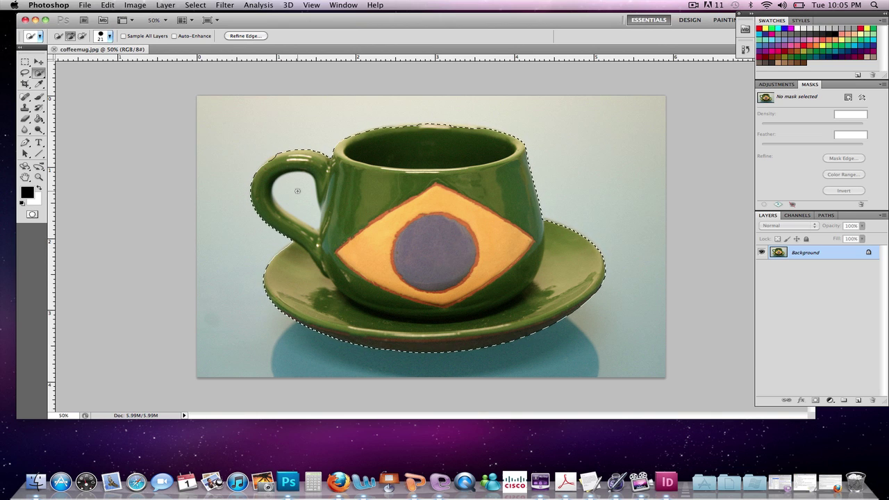
- Hold Option to put Quick Selection in subtract mode for the handle's inner background
{"action": "key", "text": "alt"}
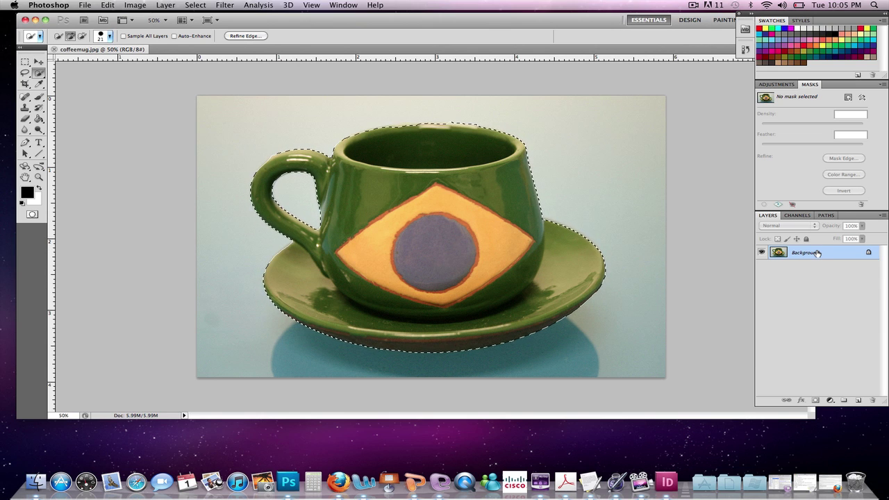
- Duplicate the Background layer as Background copy and hide the original Background
{"action": "left_click_drag", "start_coordinate": [818, 253], "coordinate": [859, 401]}
{"action": "left_click", "coordinate": [762, 266]}
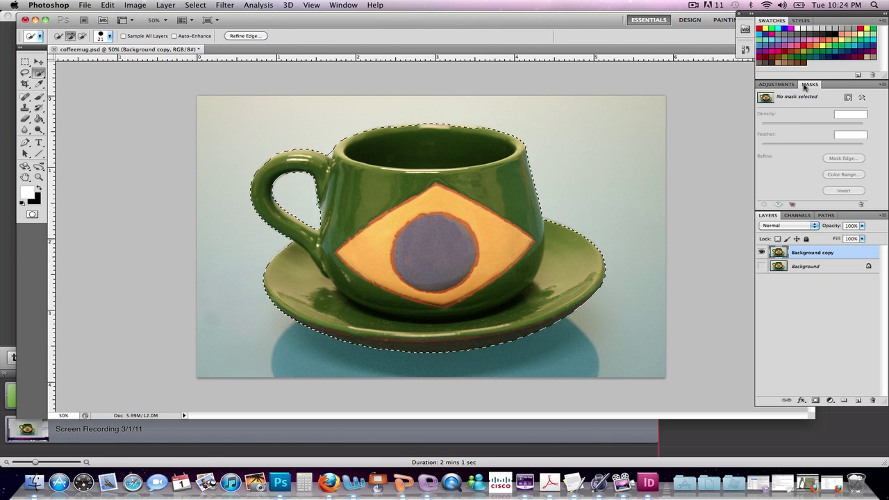
{"action": "left_click", "coordinate": [346, 4]}
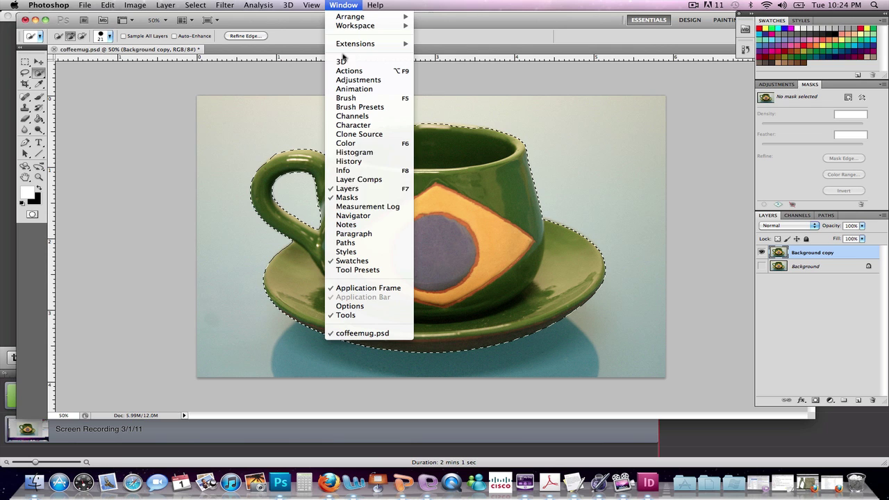
{"action": "left_click", "coordinate": [349, 4]}
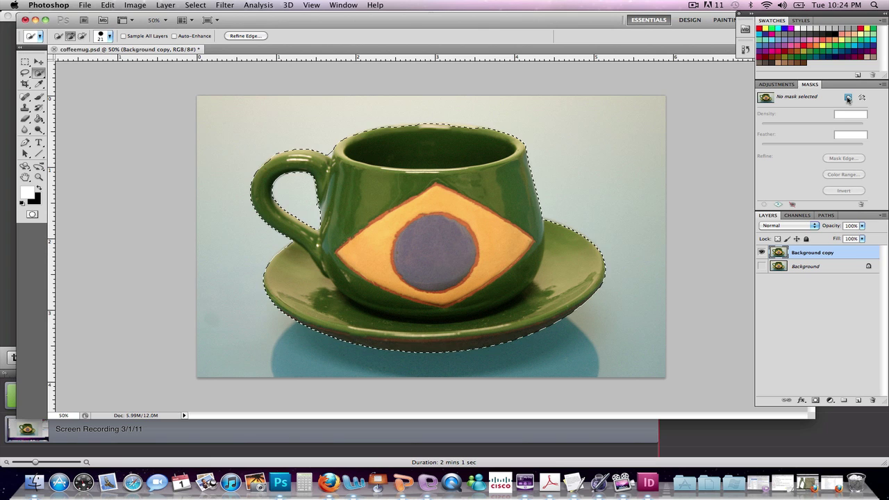
- Add a pixel mask from the selection and zoom in on the mug's rim
{"action": "left_click", "coordinate": [847, 98]}
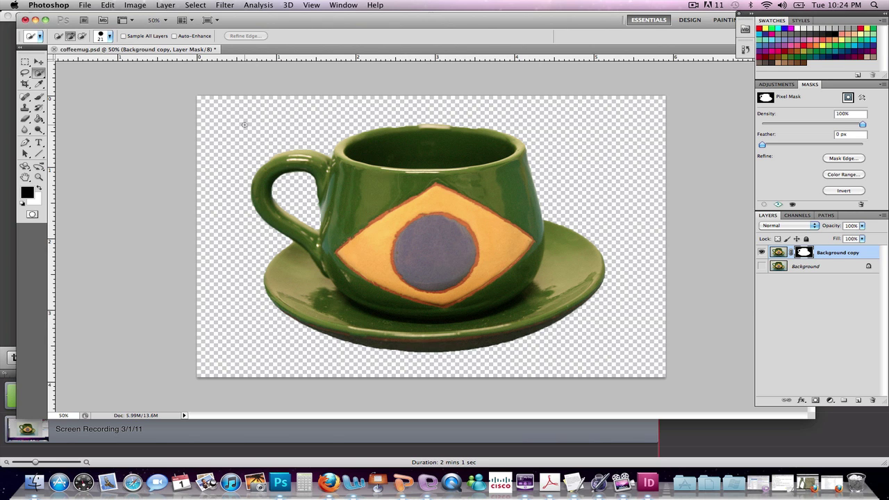
{"action": "left_click", "coordinate": [38, 176]}
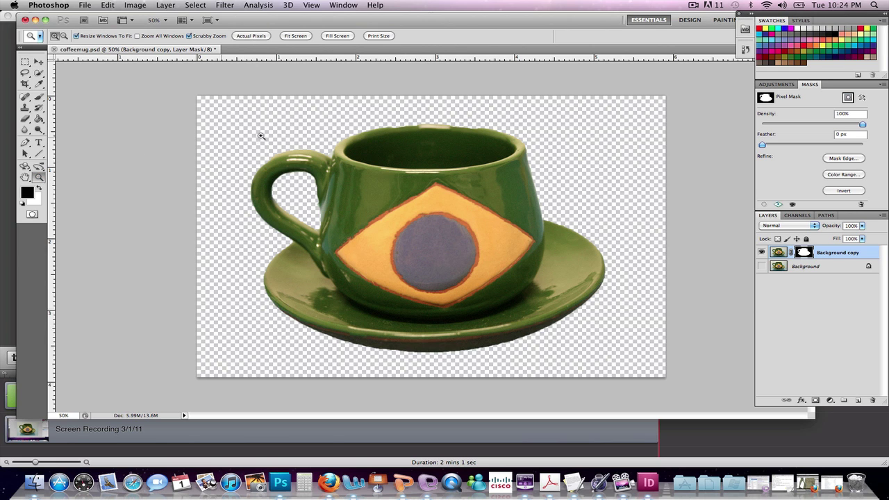
{"action": "left_click", "coordinate": [444, 138]}
{"action": "left_click", "coordinate": [422, 230]}
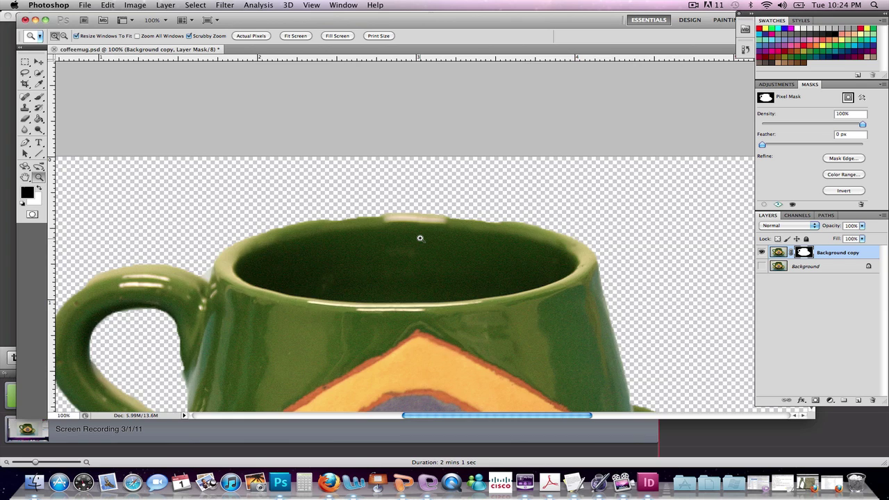
{"action": "left_click", "coordinate": [419, 237]}
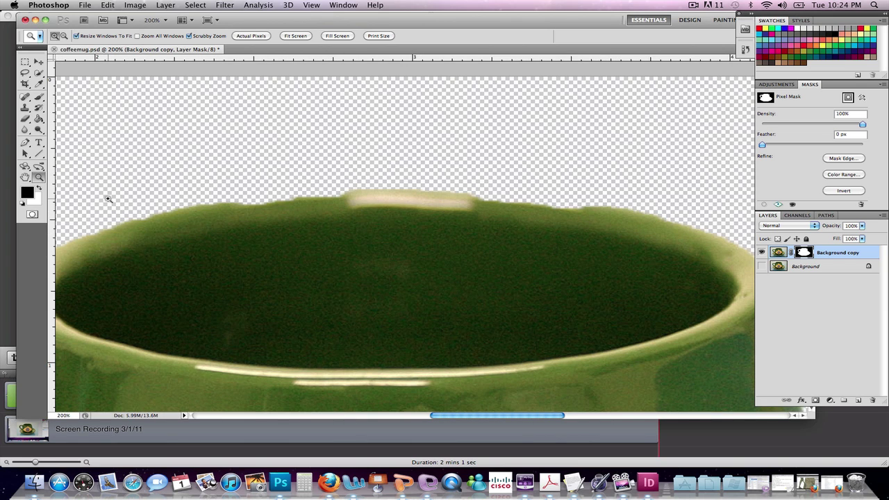
- Select the Brush tool and enlarge its size in the brush preset picker
{"action": "left_click", "coordinate": [39, 99]}
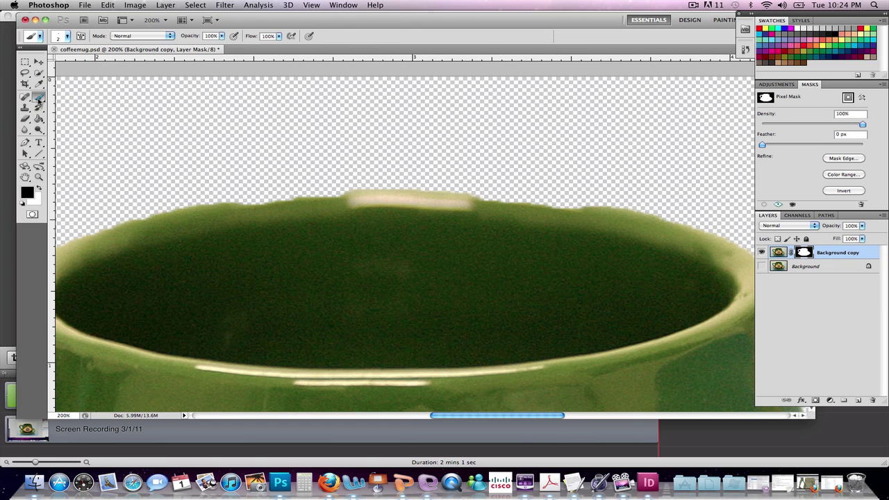
{"action": "left_click", "coordinate": [67, 36]}
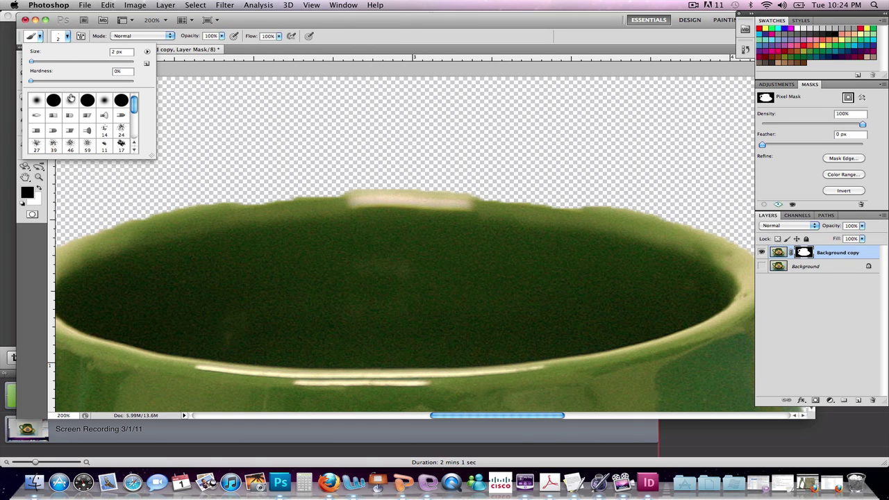
{"action": "left_click_drag", "start_coordinate": [37, 62], "coordinate": [37, 63]}
{"action": "left_click", "coordinate": [244, 53]}
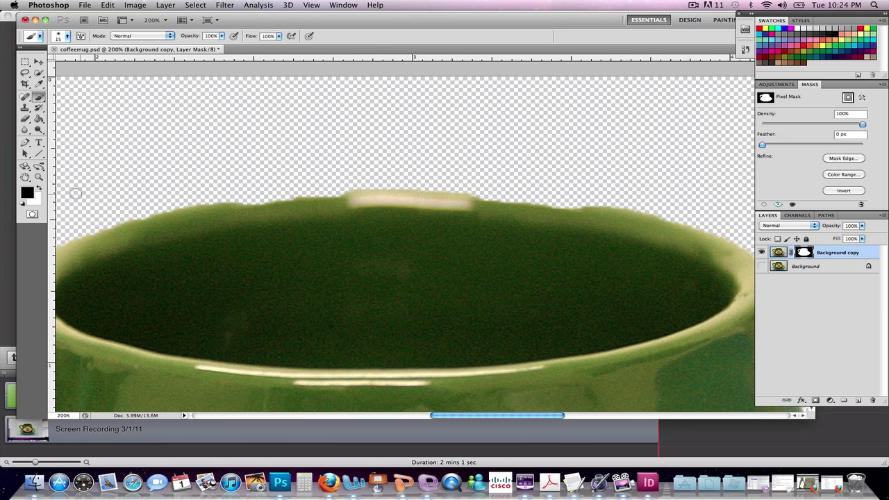
- Paint white on the mask along the left and right rim to restore its edge
{"action": "left_click", "coordinate": [39, 188]}
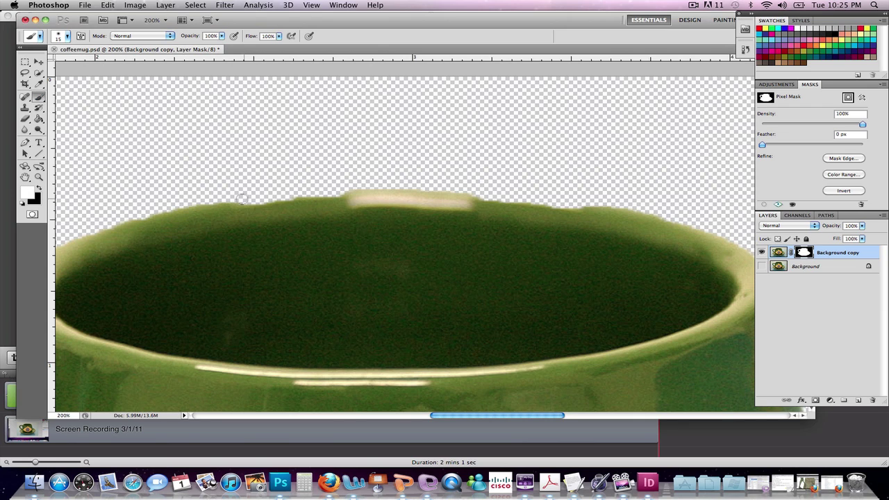
{"action": "mouse_move", "coordinate": [240, 206]}
{"action": "left_mouse_down"}
{"action": "mouse_move", "coordinate": [334, 202]}
{"action": "mouse_move", "coordinate": [248, 198]}
{"action": "left_mouse_up"}
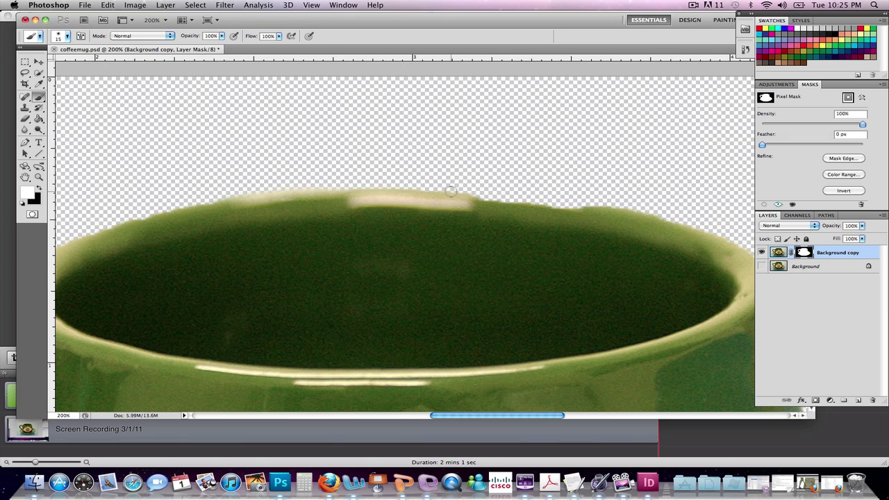
{"action": "mouse_move", "coordinate": [503, 198]}
{"action": "left_mouse_down"}
{"action": "mouse_move", "coordinate": [583, 205]}
{"action": "mouse_move", "coordinate": [625, 221]}
{"action": "left_mouse_up"}
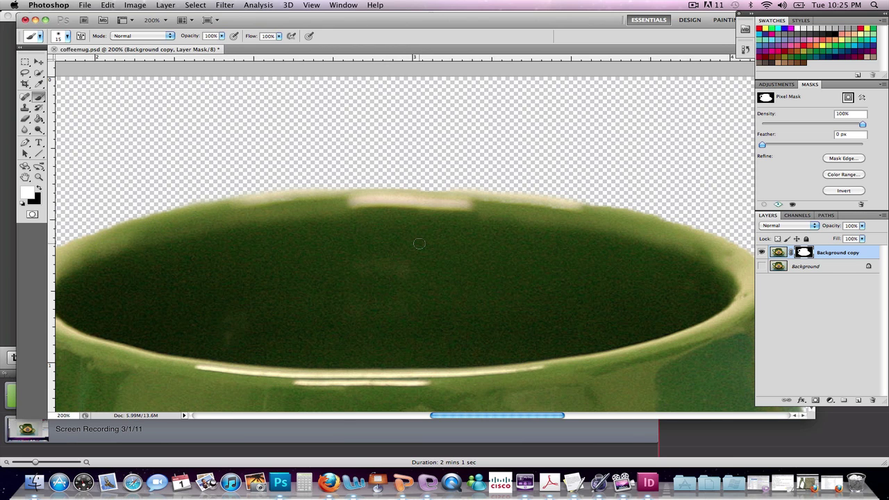
- Zoom in closely on the joint between the handle and the mug's rim
{"action": "scroll", "coordinate": [421, 246], "scroll_direction": "down", "scroll_amount": 1}
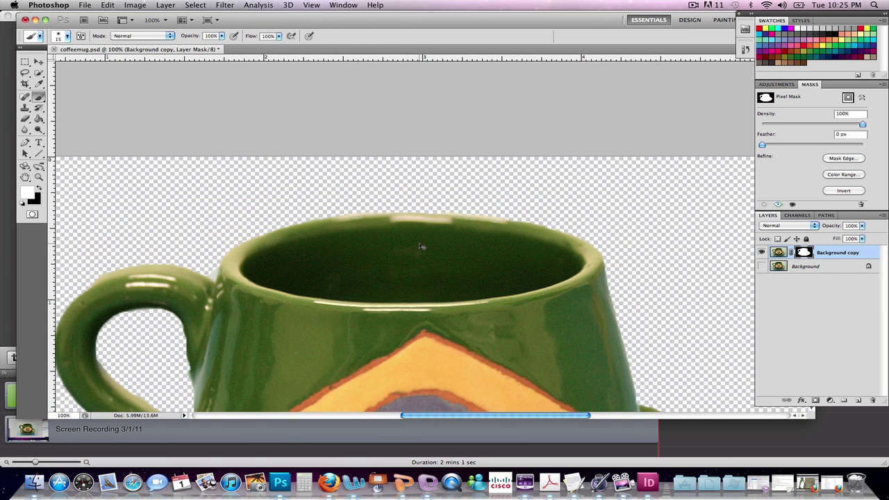
{"action": "scroll", "coordinate": [422, 246], "scroll_direction": "down", "scroll_amount": 1}
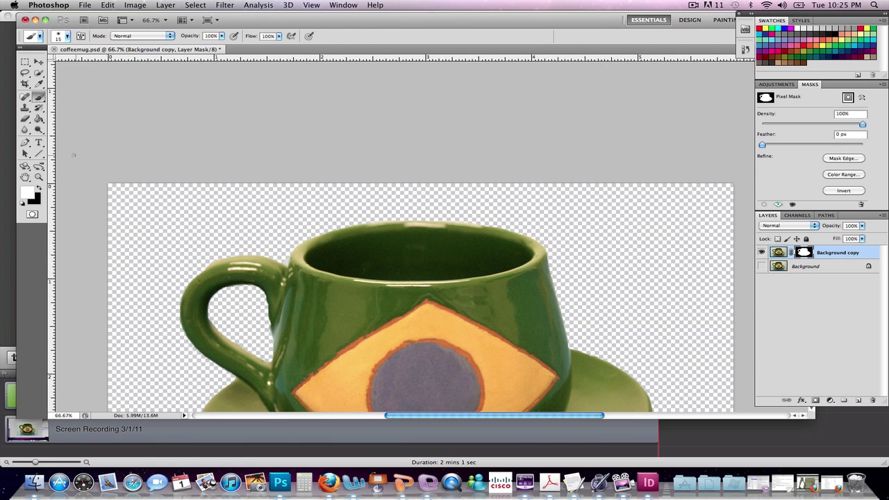
{"action": "left_click", "coordinate": [39, 176]}
{"action": "left_click", "coordinate": [289, 285]}
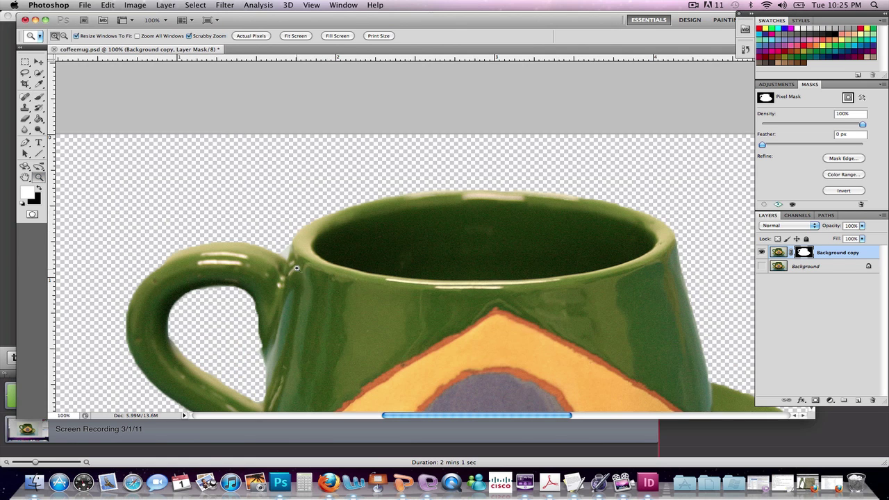
{"action": "left_click", "coordinate": [298, 259]}
{"action": "left_click", "coordinate": [290, 255]}
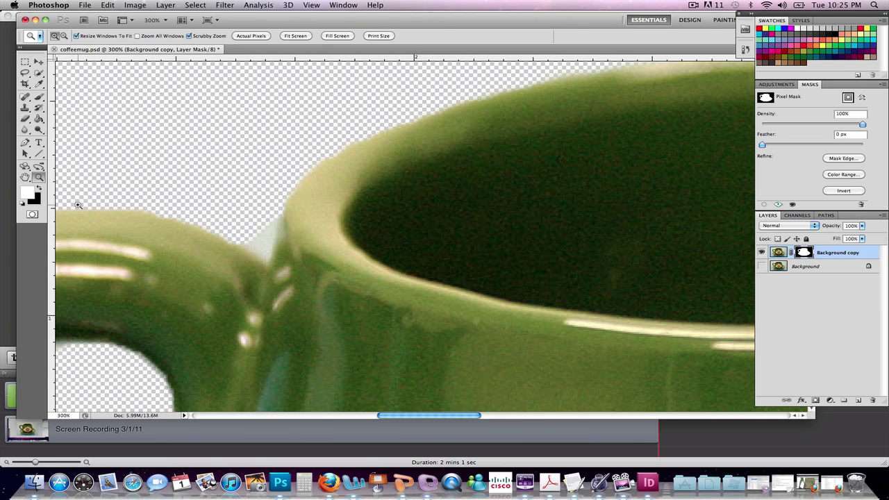
- Paint black with an 8 px brush to mask out the pale sliver beside the handle
{"action": "left_click", "coordinate": [39, 190]}
{"action": "left_click", "coordinate": [38, 97]}
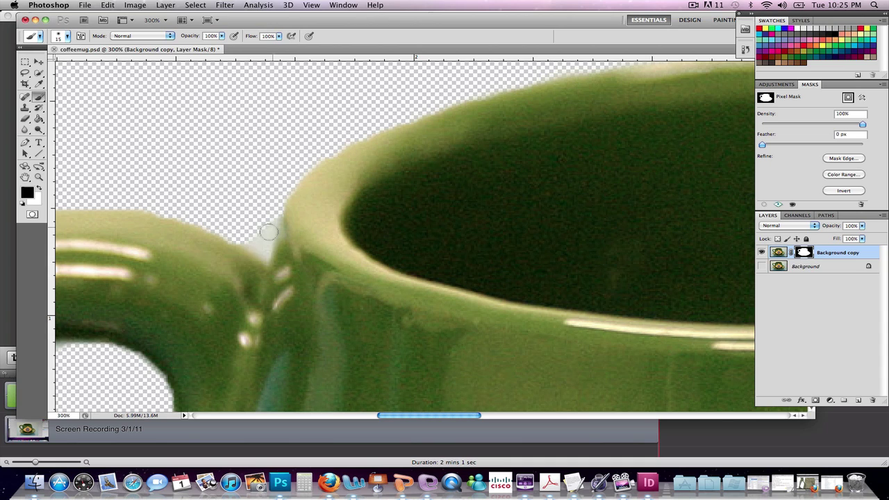
{"action": "left_click", "coordinate": [68, 38]}
{"action": "left_click_drag", "start_coordinate": [46, 63], "coordinate": [33, 62]}
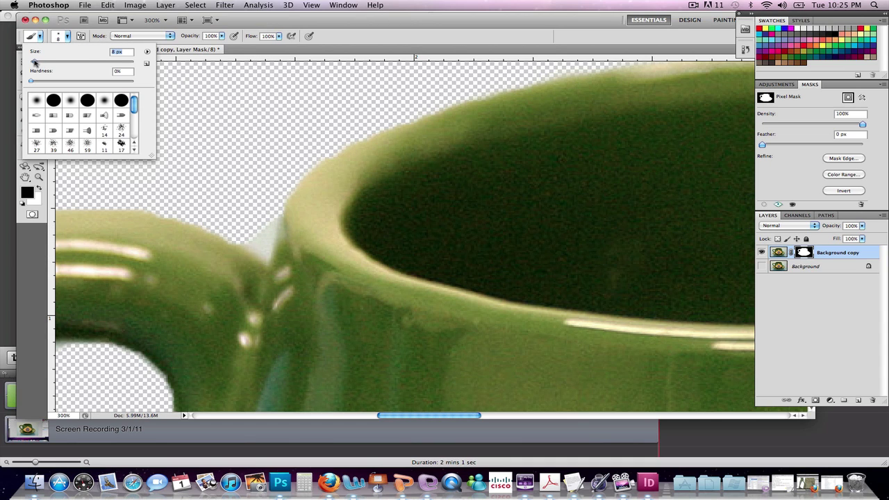
{"action": "left_click", "coordinate": [264, 230]}
{"action": "mouse_move", "coordinate": [264, 230]}
{"action": "left_mouse_down"}
{"action": "mouse_move", "coordinate": [274, 220]}
{"action": "mouse_move", "coordinate": [264, 252]}
{"action": "left_mouse_up"}
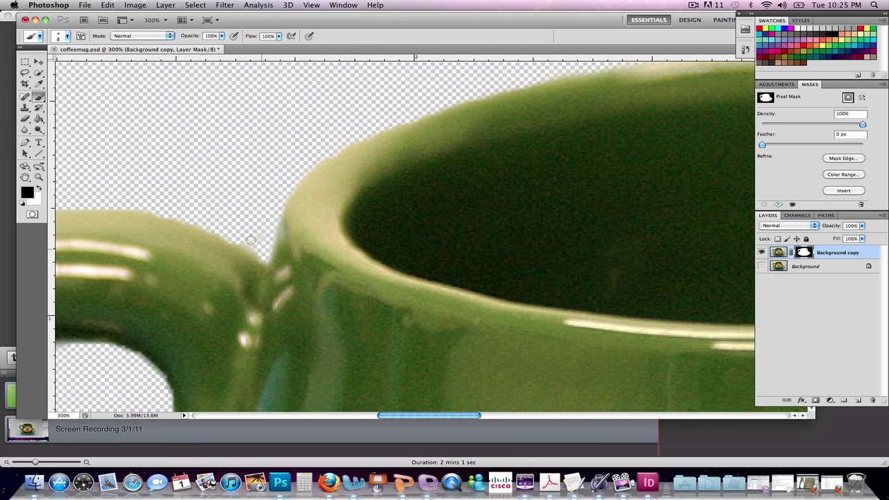
{"action": "mouse_move", "coordinate": [259, 251]}
{"action": "left_mouse_down"}
{"action": "mouse_move", "coordinate": [248, 243]}
{"action": "mouse_move", "coordinate": [262, 234]}
{"action": "mouse_move", "coordinate": [262, 218]}
{"action": "left_mouse_up"}
{"action": "key", "text": "super+minus"}
{"action": "key", "text": "super+minus"}
{"action": "key", "text": "super+minus"}
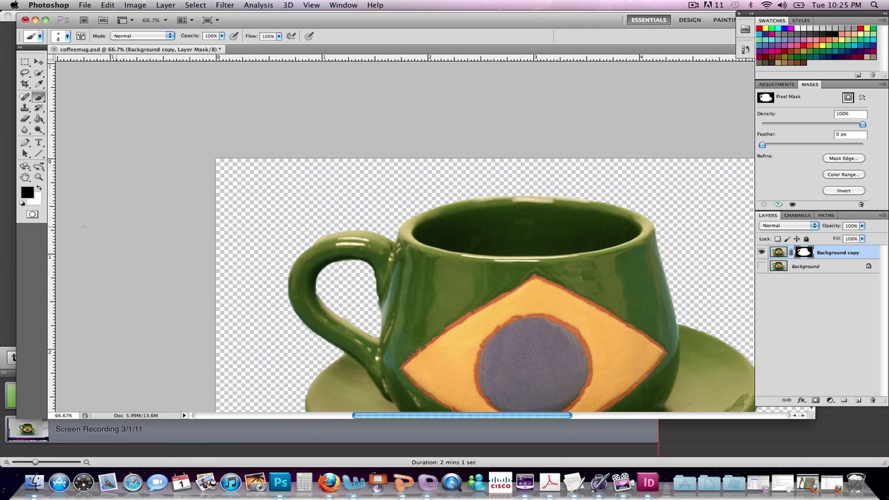
- Zoom the view to 300% on the mug handle
{"action": "left_click", "coordinate": [39, 177]}
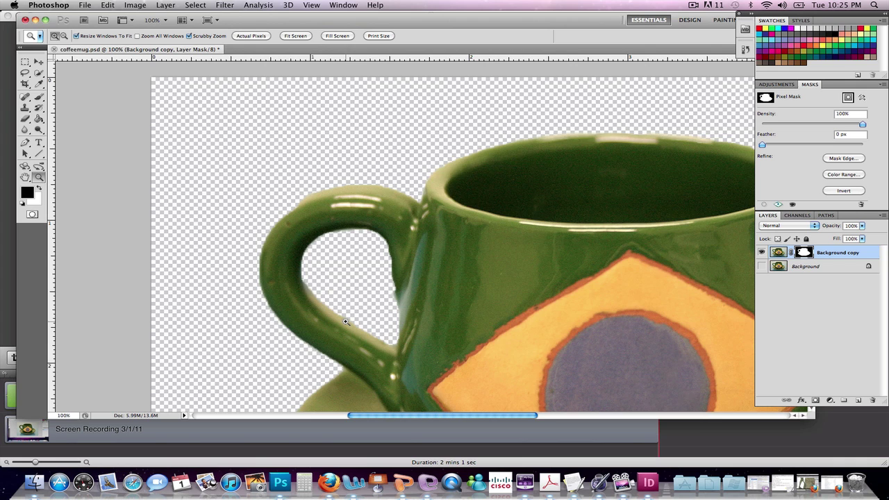
{"action": "left_click", "coordinate": [346, 323]}
{"action": "left_click", "coordinate": [363, 316]}
{"action": "left_click", "coordinate": [363, 317]}
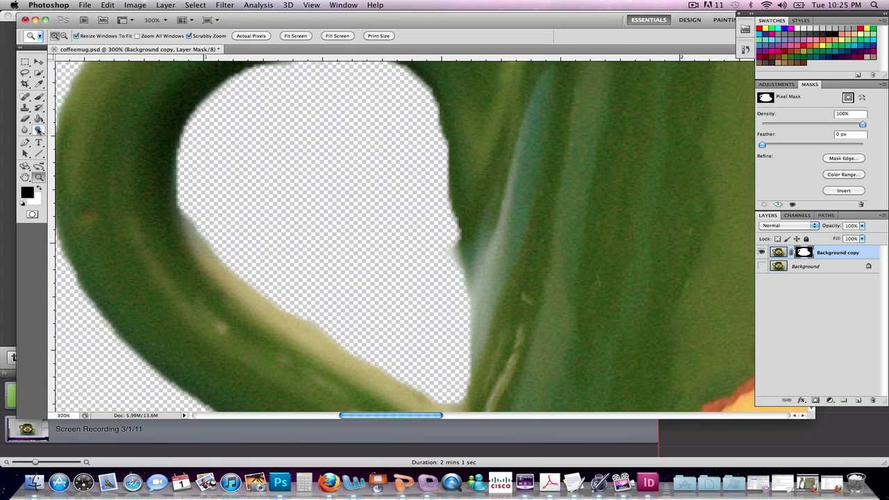
- Paint black on the mask to remove the fringe along the handle's inner edge
{"action": "left_click", "coordinate": [39, 97]}
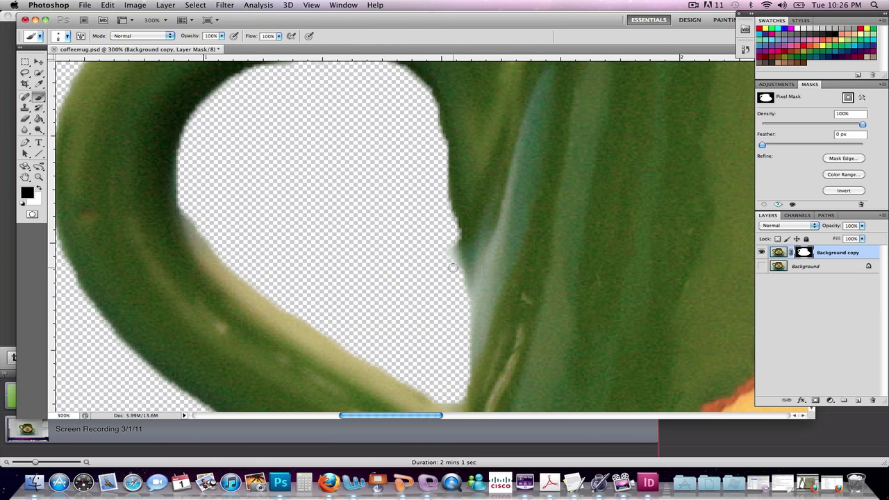
{"action": "mouse_move", "coordinate": [454, 273]}
{"action": "left_mouse_down"}
{"action": "mouse_move", "coordinate": [431, 103]}
{"action": "mouse_move", "coordinate": [442, 164]}
{"action": "left_mouse_up"}
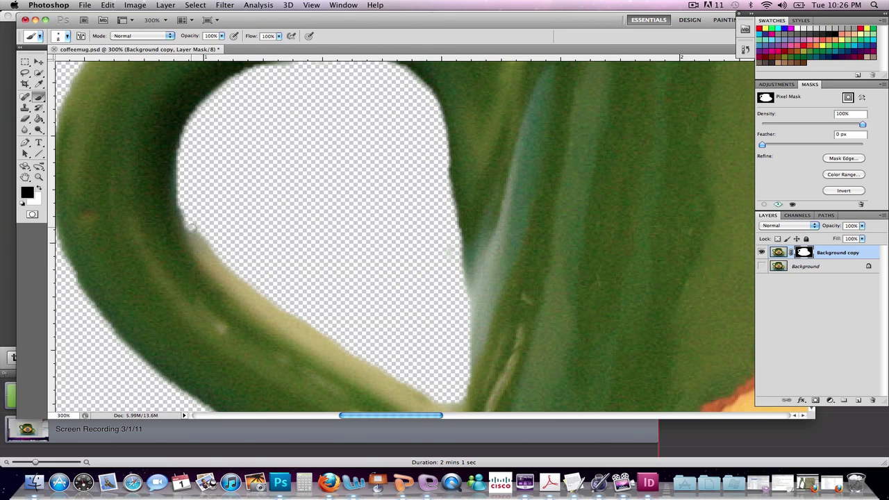
{"action": "mouse_move", "coordinate": [192, 228]}
{"action": "left_mouse_down"}
{"action": "mouse_move", "coordinate": [185, 210]}
{"action": "mouse_move", "coordinate": [259, 293]}
{"action": "mouse_move", "coordinate": [417, 392]}
{"action": "mouse_move", "coordinate": [436, 401]}
{"action": "mouse_move", "coordinate": [445, 394]}
{"action": "left_mouse_up"}
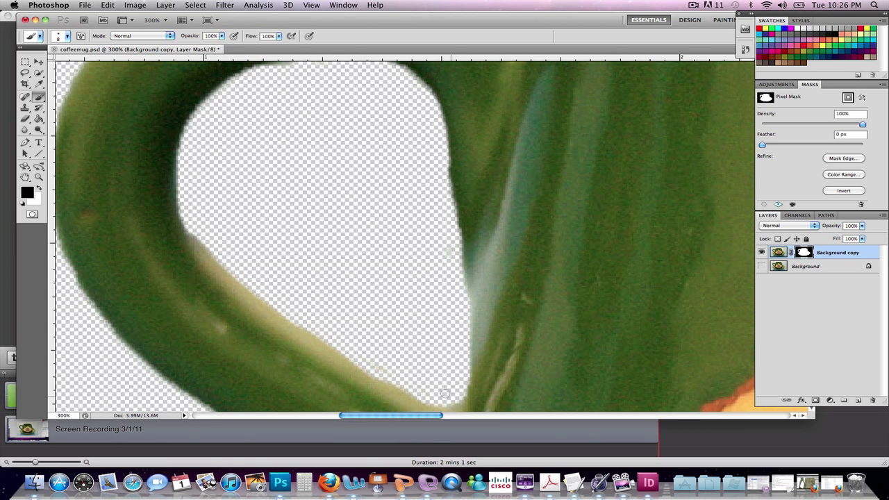
{"action": "key", "text": "super+z"}
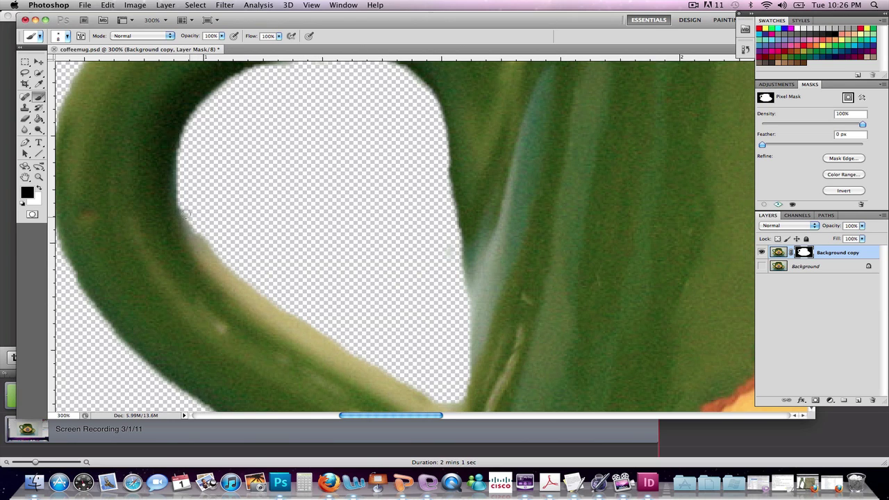
{"action": "mouse_move", "coordinate": [186, 214]}
{"action": "left_mouse_down"}
{"action": "mouse_move", "coordinate": [199, 234]}
{"action": "mouse_move", "coordinate": [192, 220]}
{"action": "mouse_move", "coordinate": [217, 244]}
{"action": "mouse_move", "coordinate": [192, 232]}
{"action": "mouse_move", "coordinate": [236, 264]}
{"action": "left_mouse_up"}
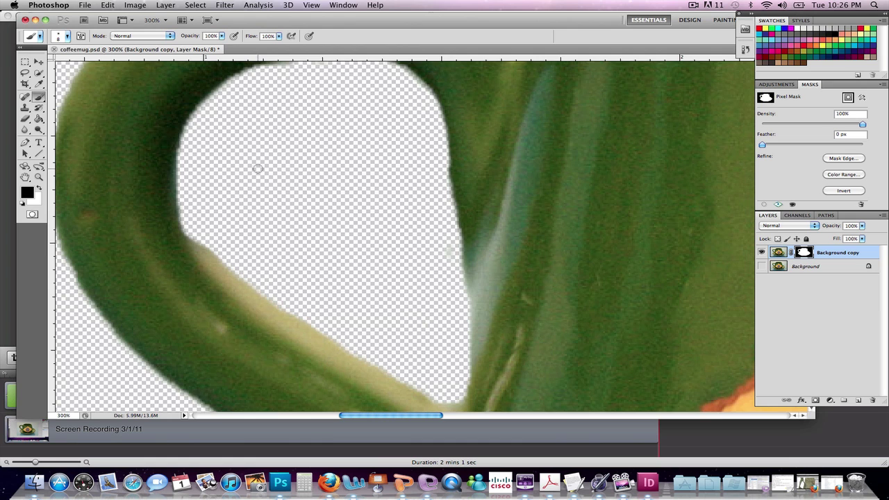
{"action": "key", "text": "super+minus"}
{"action": "key", "text": "super+minus"}
{"action": "key", "text": "super+minus"}
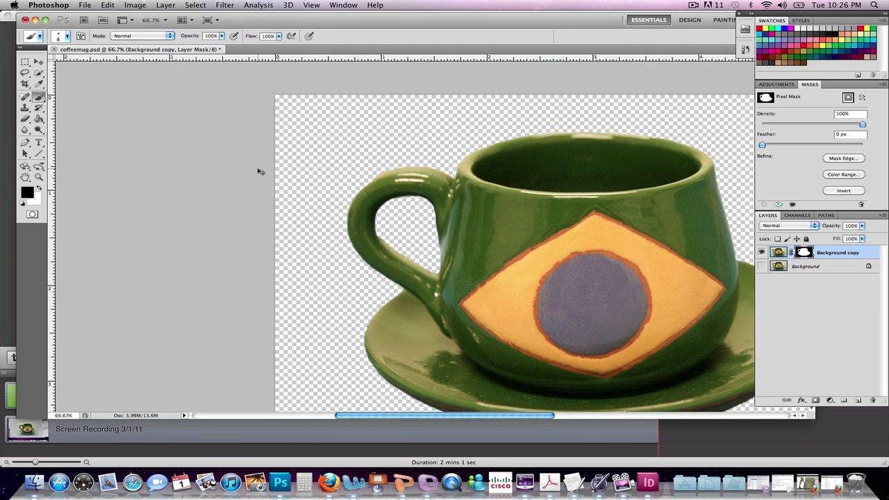
{"action": "key", "text": "super+minus"}
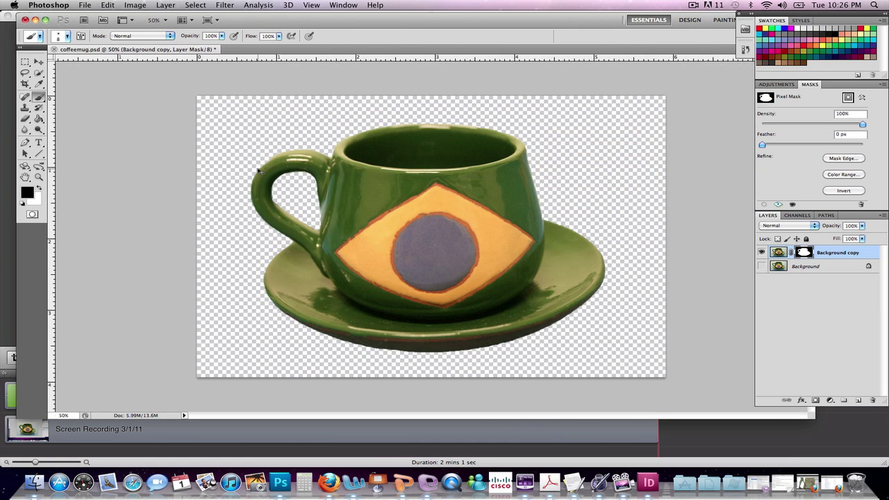
- Refine the mask edge: Contrast 2, Shift Edge -5, Decontaminate Colors, output to new masked layer
{"action": "left_click", "coordinate": [848, 160]}
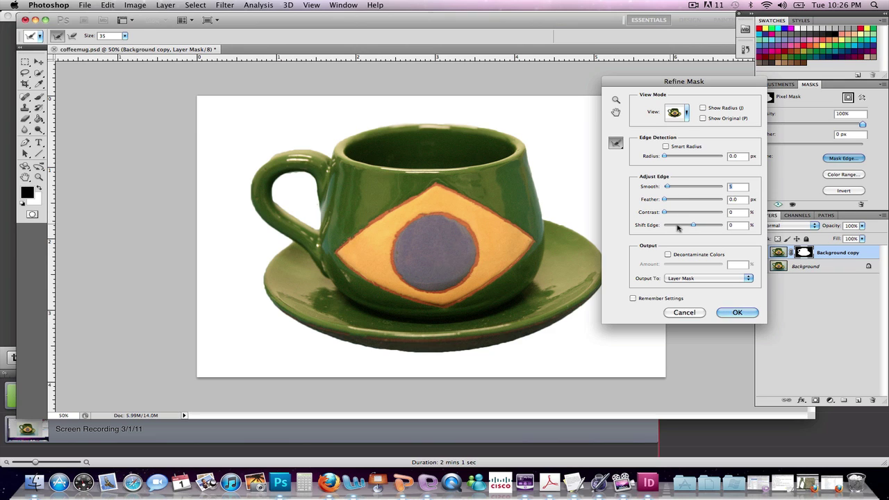
{"action": "left_click_drag", "start_coordinate": [665, 213], "coordinate": [672, 215]}
{"action": "left_click_drag", "start_coordinate": [693, 227], "coordinate": [689, 227]}
{"action": "left_click", "coordinate": [668, 255]}
{"action": "left_click", "coordinate": [733, 316]}
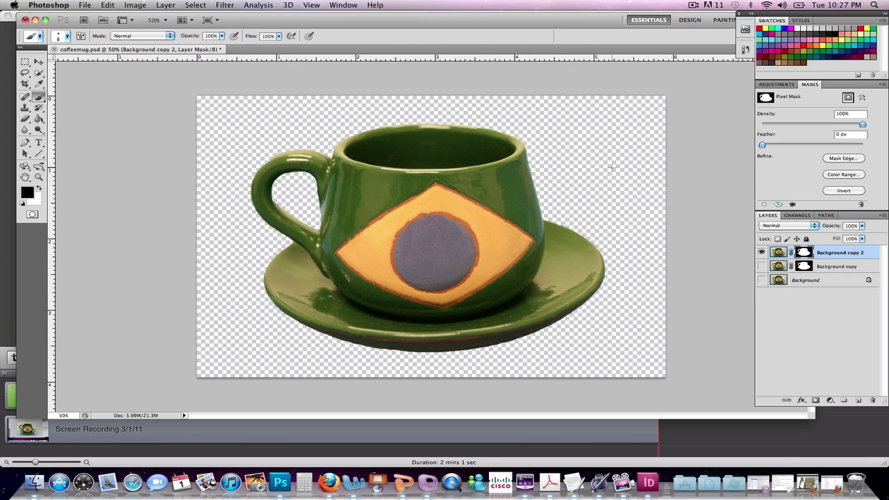
- Save the layered file as coffeemug2.psd with Maximize Compatibility
{"action": "left_click", "coordinate": [84, 5]}
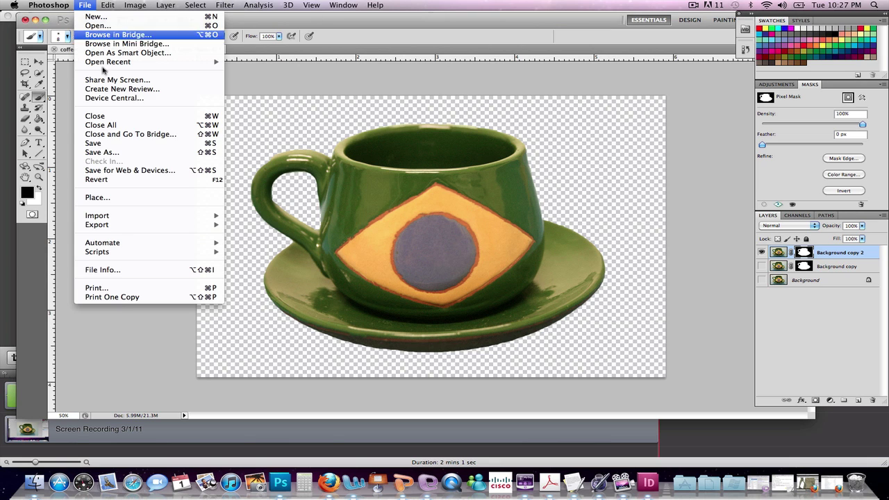
{"action": "left_click", "coordinate": [121, 152]}
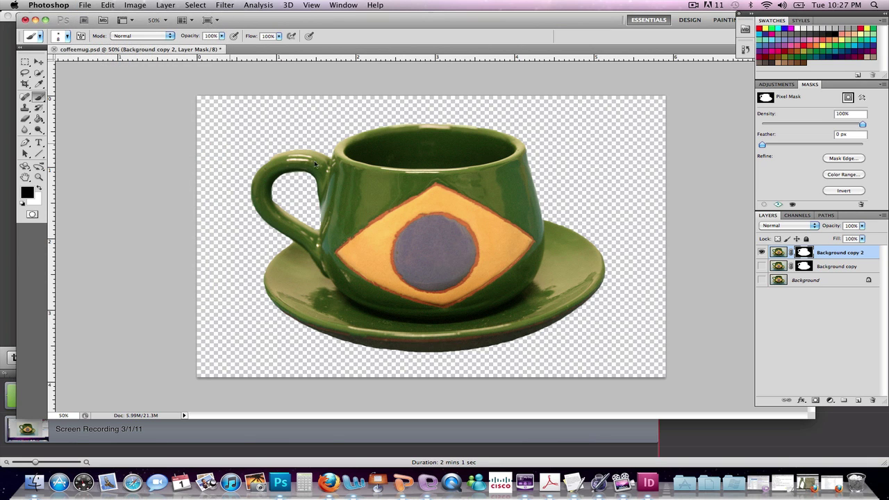
{"action": "left_click", "coordinate": [417, 94]}
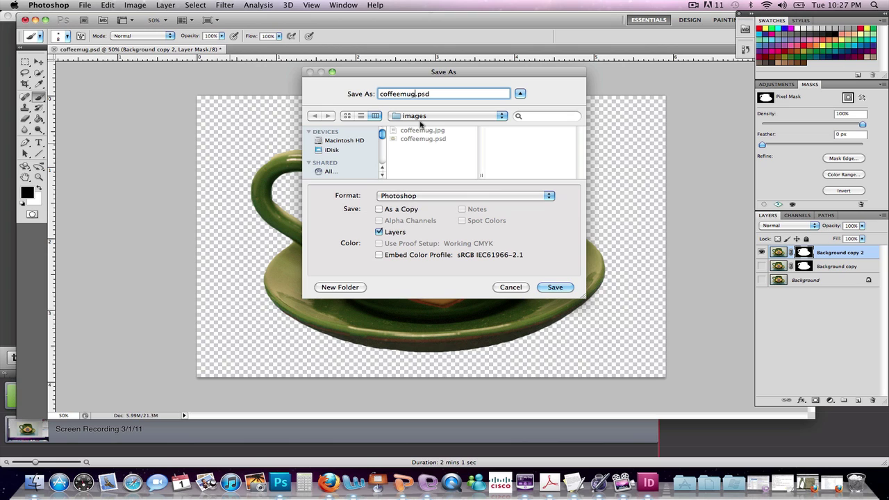
{"action": "type", "text": "2"}
{"action": "left_click", "coordinate": [563, 289]}
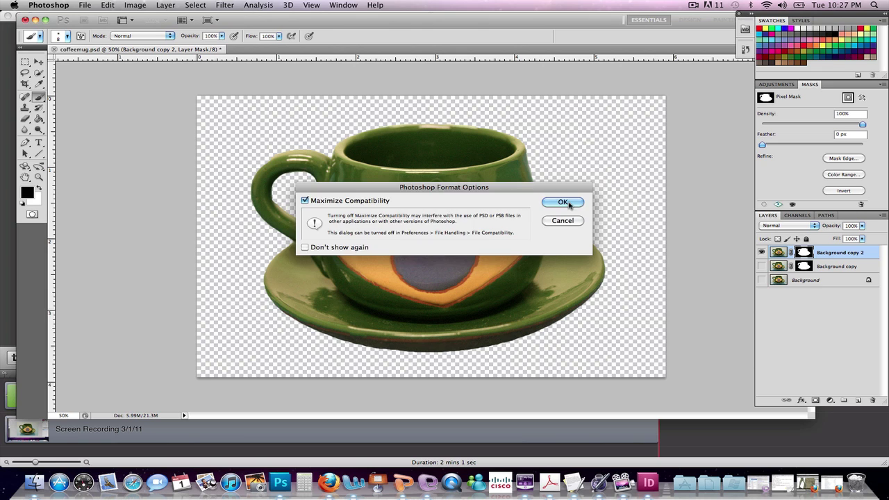
{"action": "left_click", "coordinate": [567, 200]}
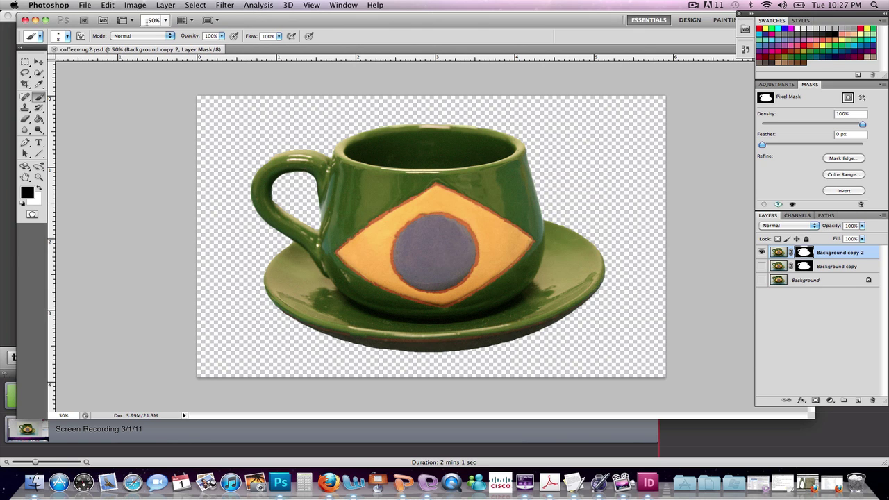
- Reopen Save As, keep Photoshop as the format, and cancel
{"action": "left_click", "coordinate": [85, 5]}
{"action": "left_click", "coordinate": [105, 152]}
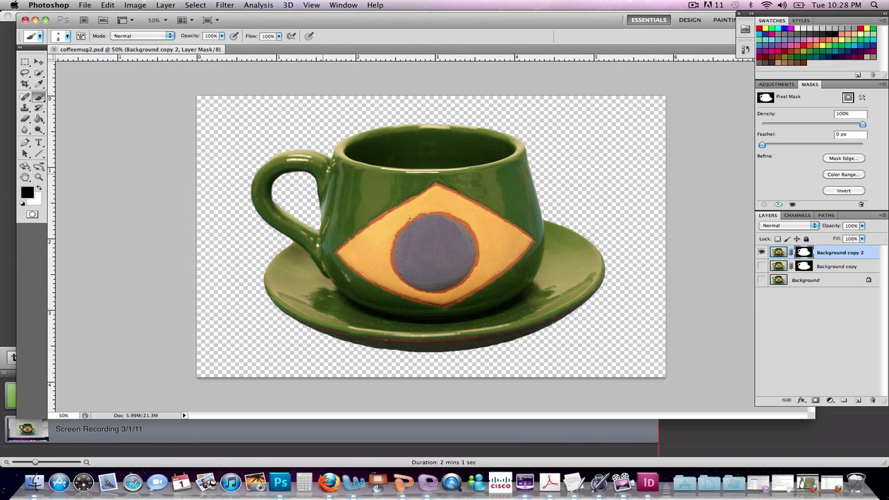
{"action": "left_click", "coordinate": [437, 198]}
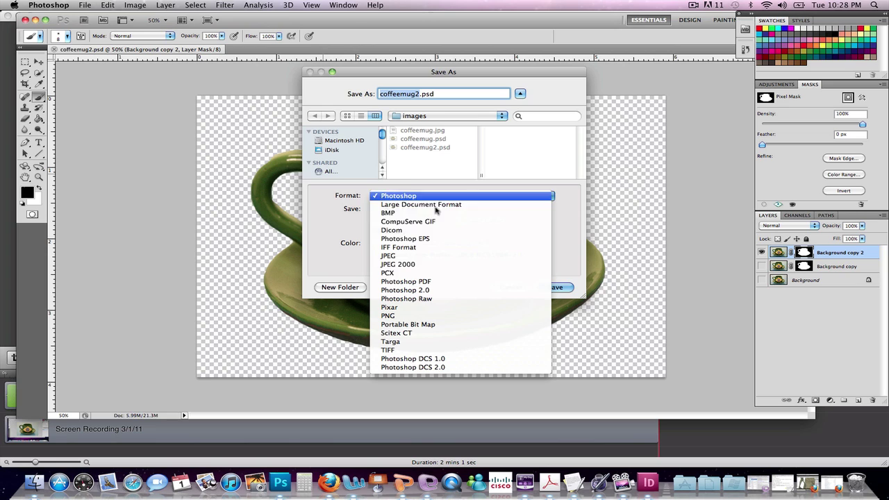
{"action": "left_click", "coordinate": [402, 198]}
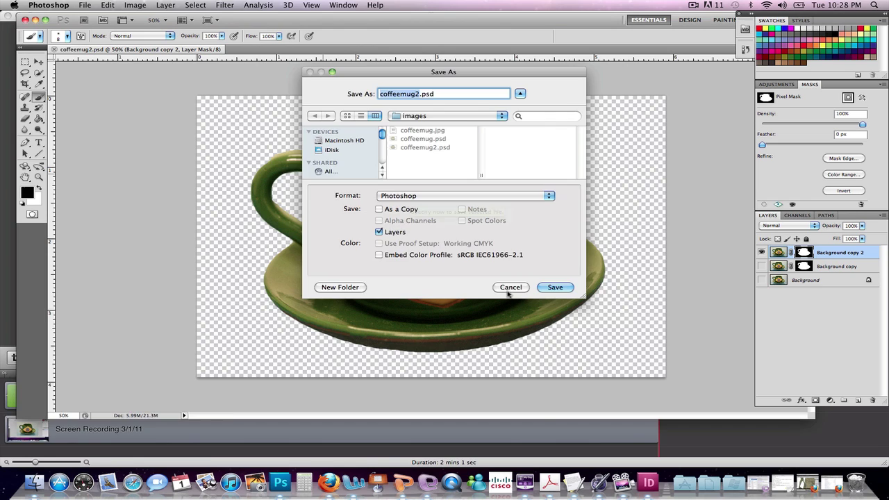
{"action": "left_click", "coordinate": [510, 287]}
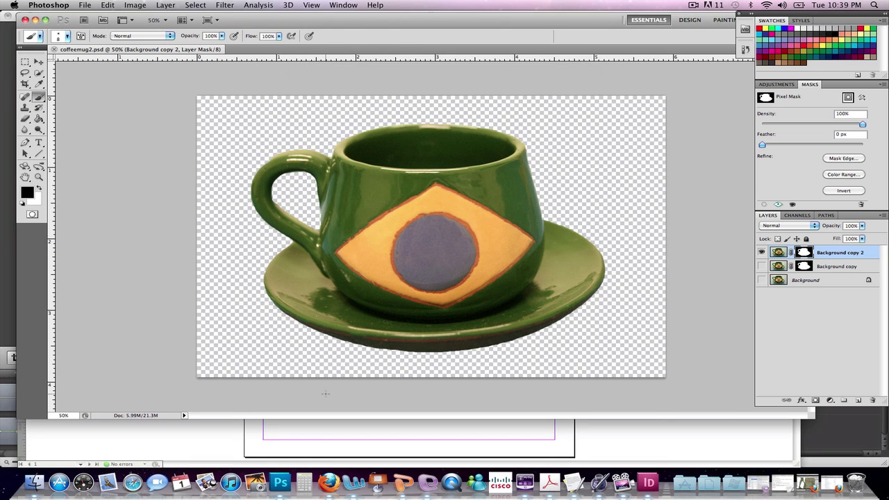
- Switch to InDesign and save the untitled document as coffeemug2.indd
{"action": "left_click", "coordinate": [648, 482]}
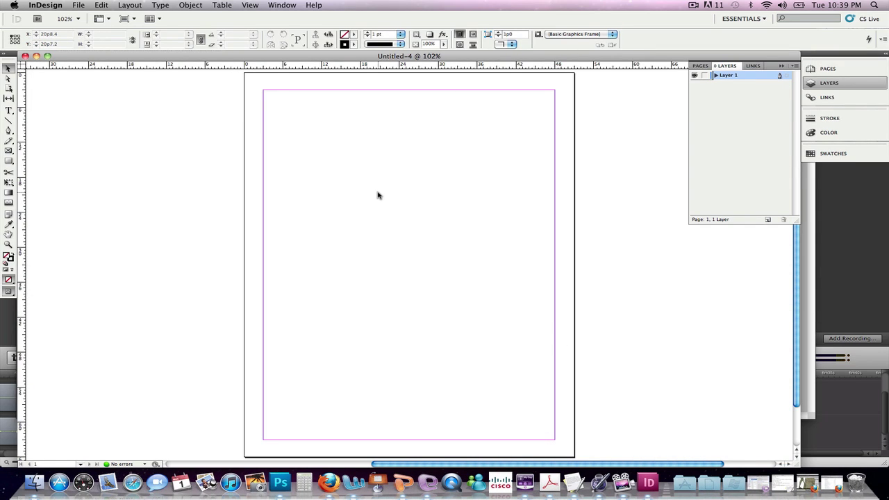
{"action": "left_click", "coordinate": [78, 4]}
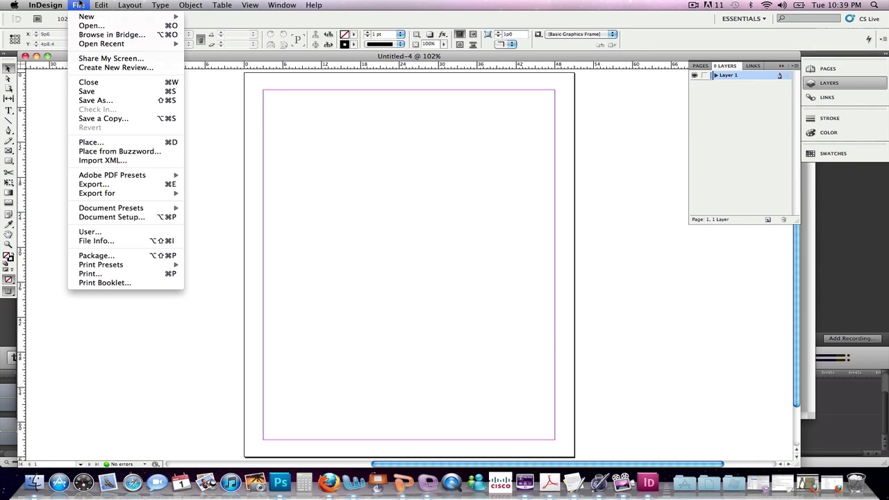
{"action": "left_click", "coordinate": [97, 100]}
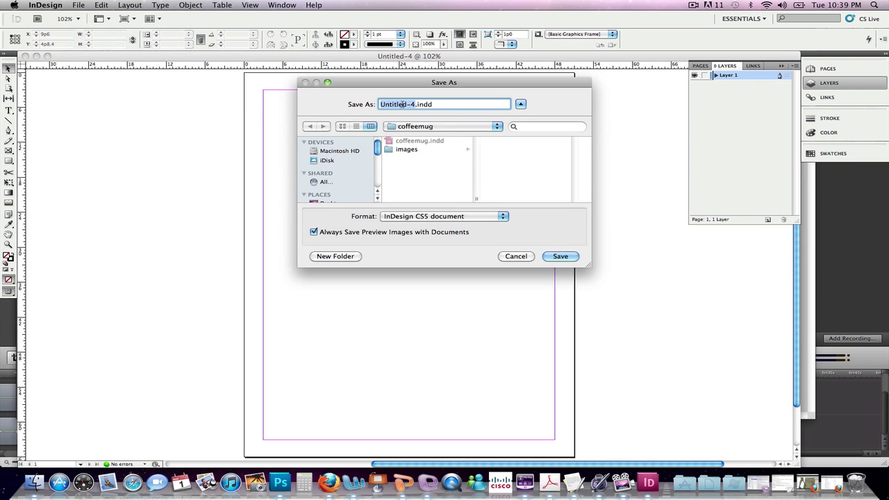
{"action": "type", "text": "coffee"}
{"action": "type", "text": "mug2"}
{"action": "left_click", "coordinate": [560, 256]}
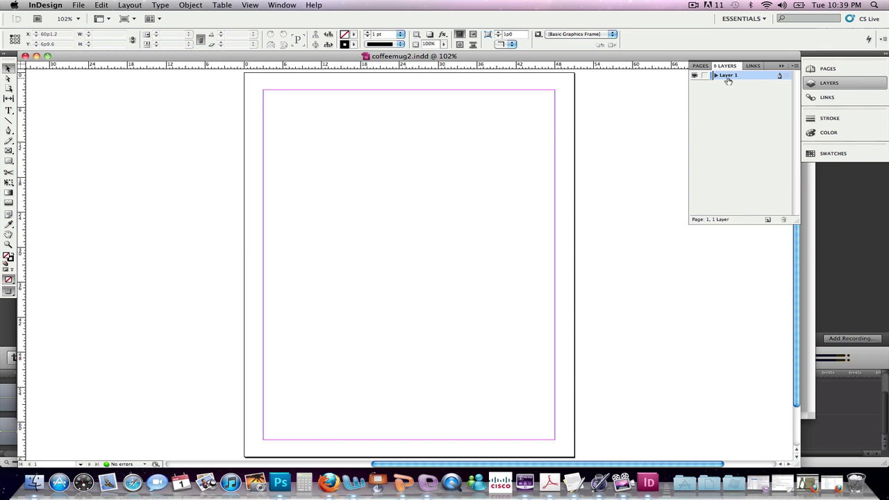
- Draw a rectangle near the page centre and give it a blue fill
{"action": "left_click", "coordinate": [280, 6]}
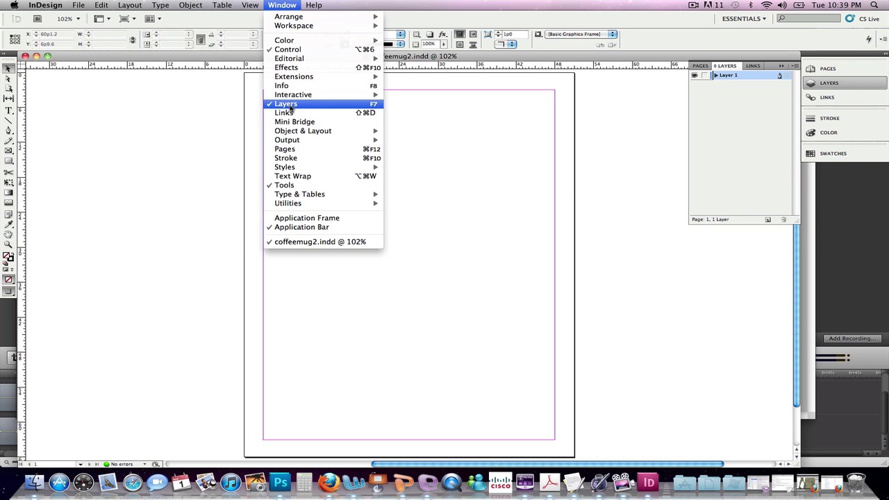
{"action": "left_click", "coordinate": [540, 119]}
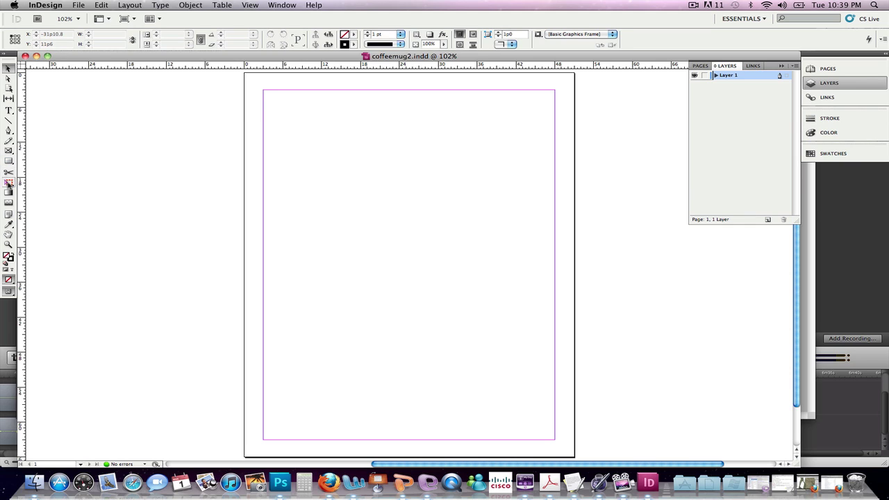
{"action": "left_click", "coordinate": [8, 160]}
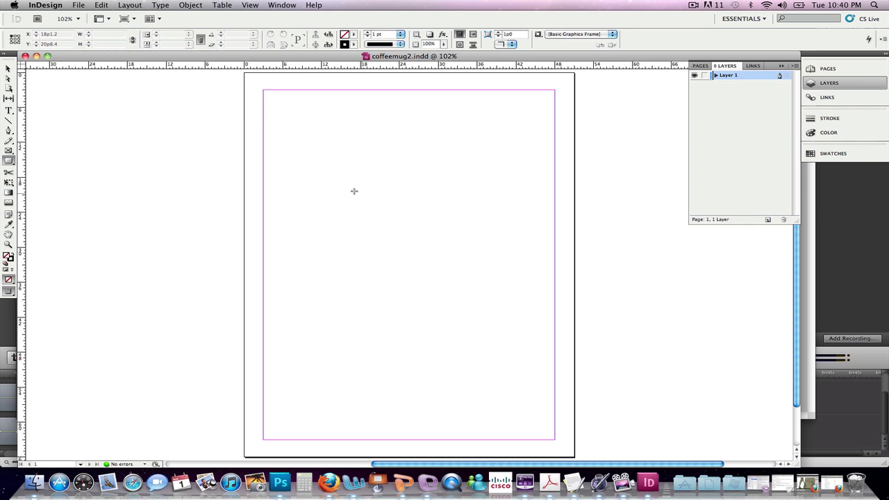
{"action": "mouse_move", "coordinate": [303, 164]}
{"action": "left_mouse_down"}
{"action": "mouse_move", "coordinate": [476, 321]}
{"action": "mouse_move", "coordinate": [508, 327]}
{"action": "left_mouse_up"}
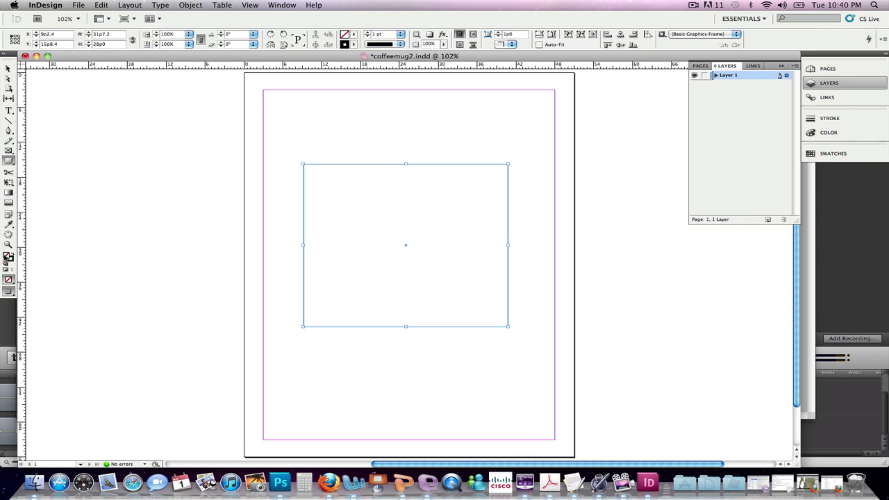
{"action": "double_click", "coordinate": [8, 257]}
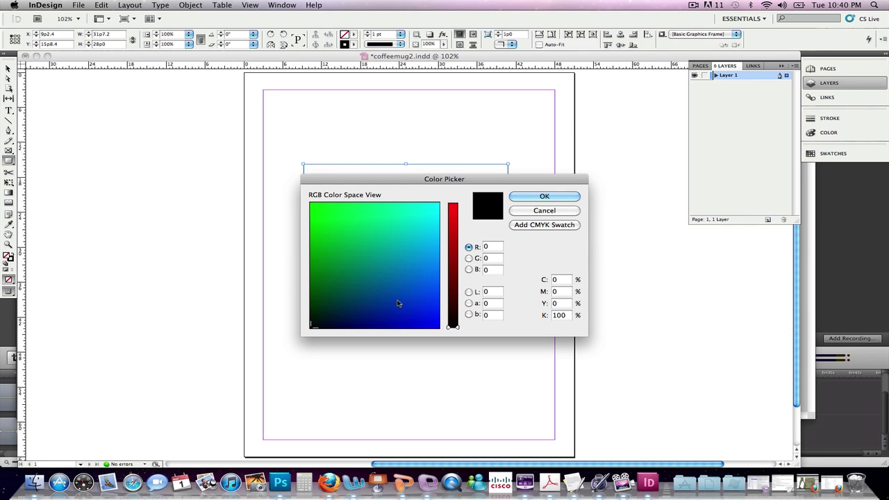
{"action": "left_click", "coordinate": [398, 301]}
{"action": "left_click", "coordinate": [545, 196]}
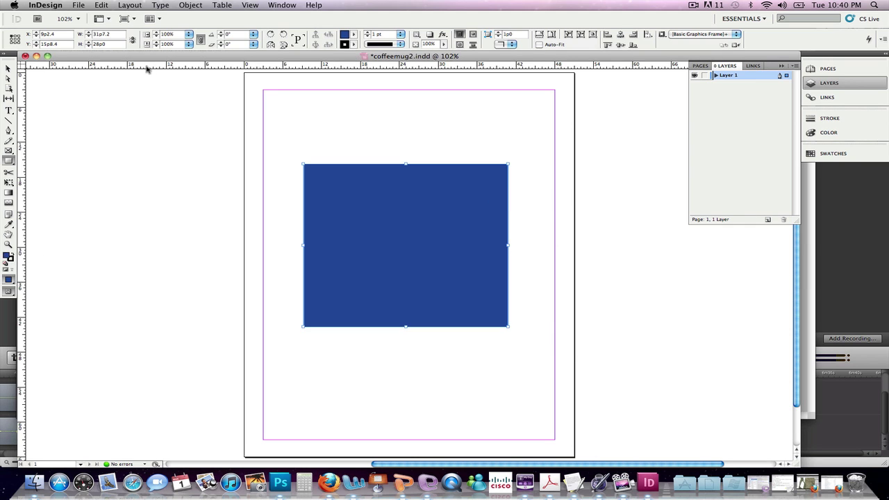
{"action": "left_click", "coordinate": [7, 68]}
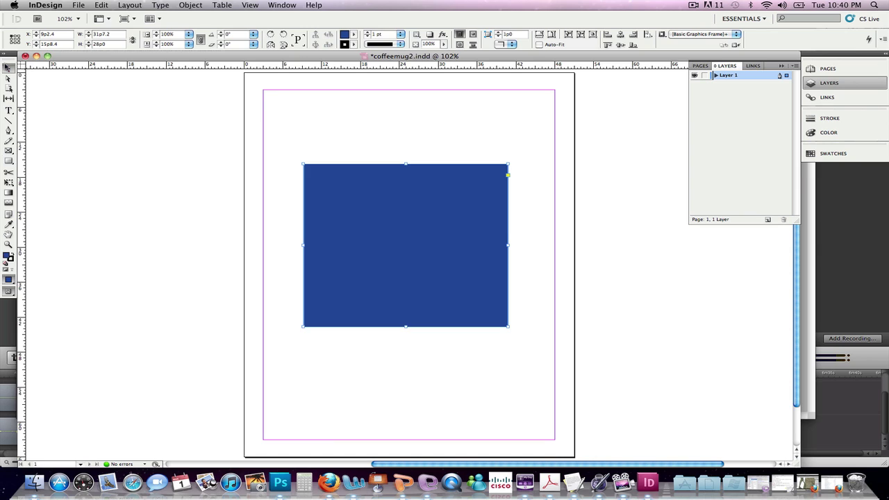
- Rename Layer 1 to 'box'
{"action": "double_click", "coordinate": [729, 75]}
{"action": "type", "text": "bol"}
{"action": "left_click", "coordinate": [739, 113]}
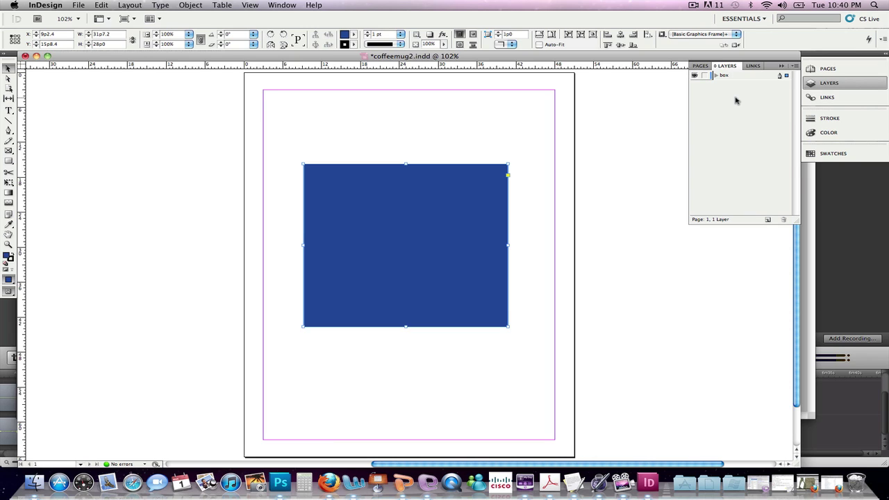
- Add a new layer above box and name it 'coffeemug'
{"action": "left_click", "coordinate": [768, 220]}
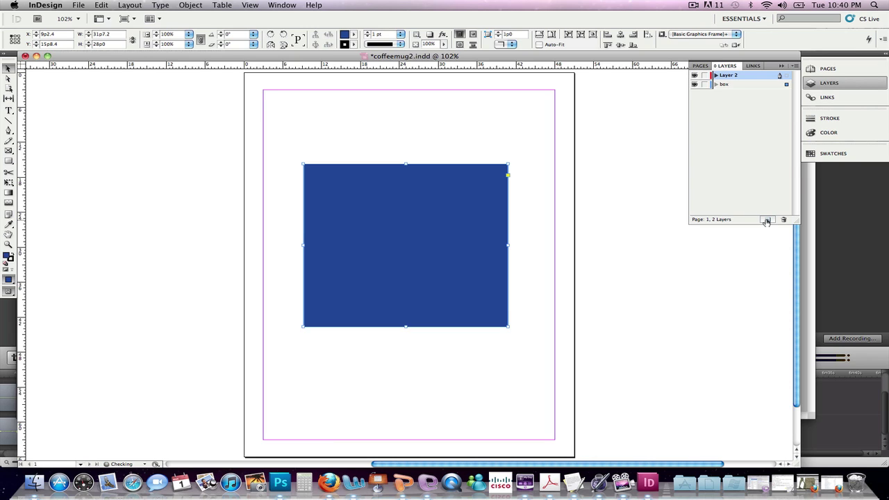
{"action": "left_click", "coordinate": [738, 77]}
{"action": "type", "text": "col"}
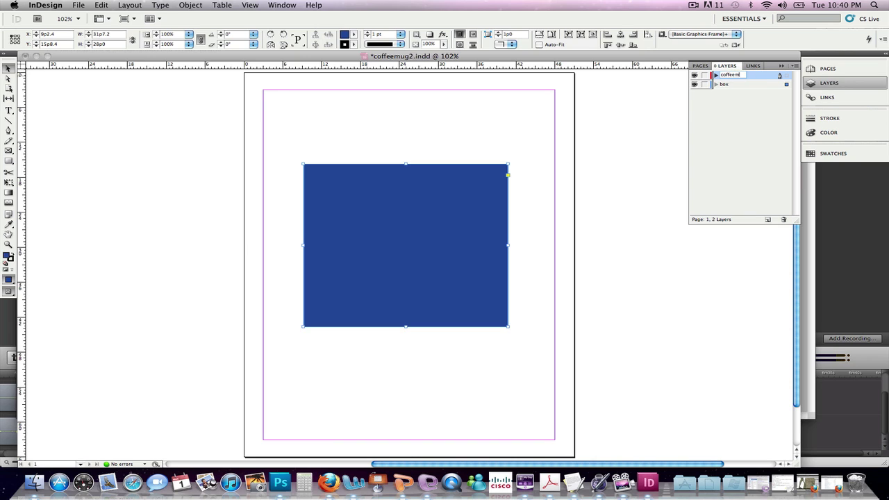
{"action": "type", "text": "feemug"}
{"action": "left_click", "coordinate": [510, 128]}
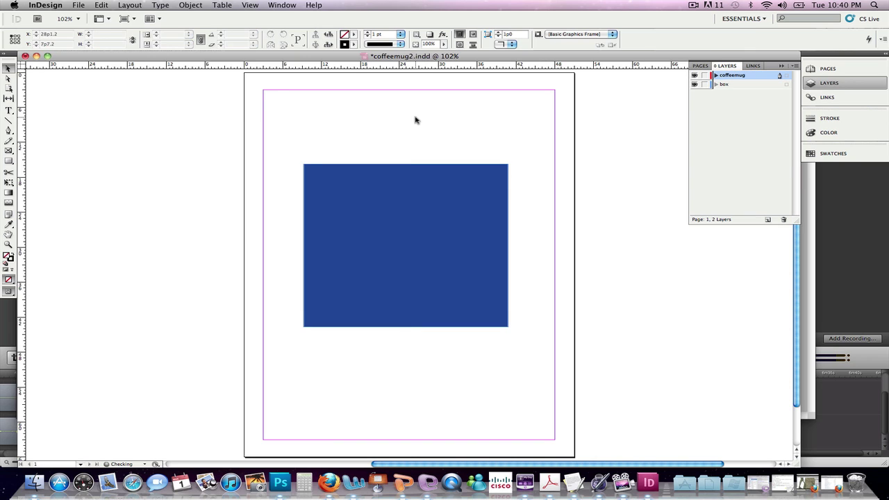
- Place the image file coffeemug2.psd via File > Place
{"action": "left_click", "coordinate": [77, 5]}
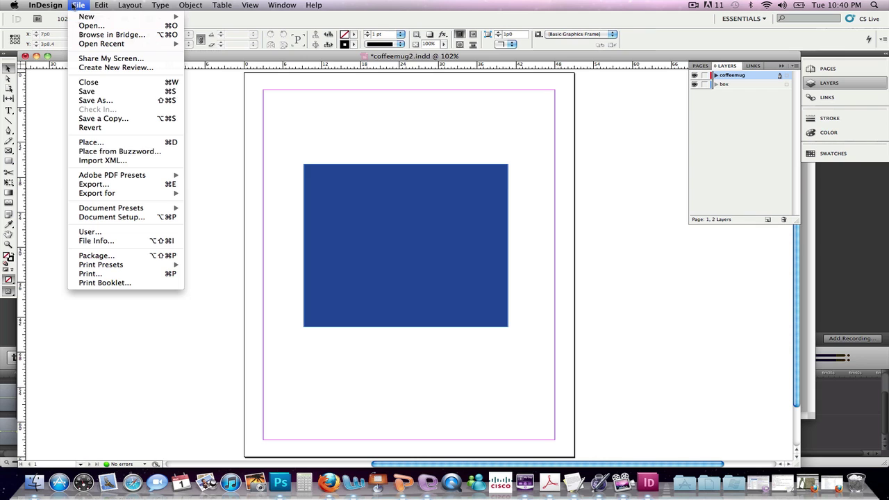
{"action": "left_click", "coordinate": [98, 141]}
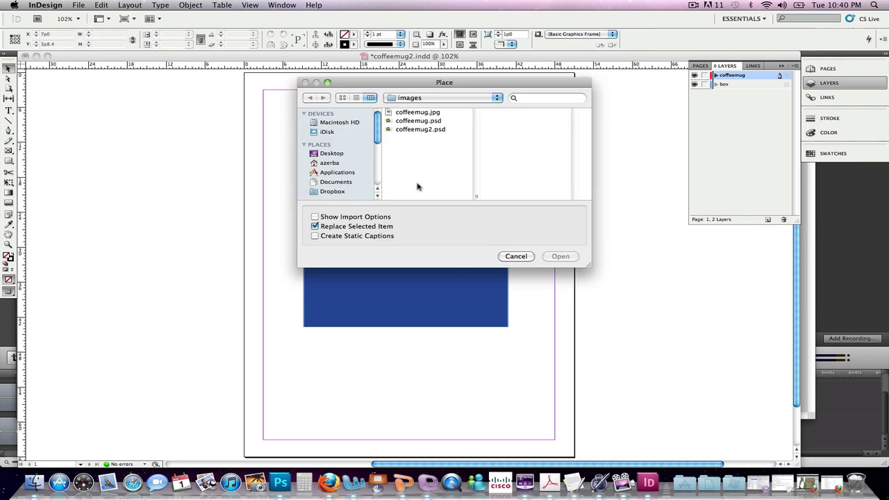
{"action": "left_click", "coordinate": [433, 130]}
{"action": "left_click", "coordinate": [564, 256]}
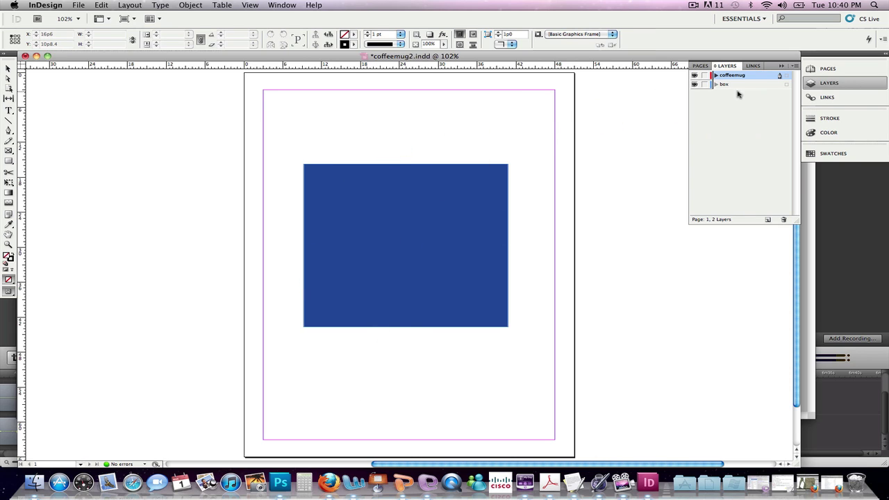
- Drop the coffeemug2.psd image on the page and drag it over the blue rectangle
{"action": "left_click", "coordinate": [338, 131]}
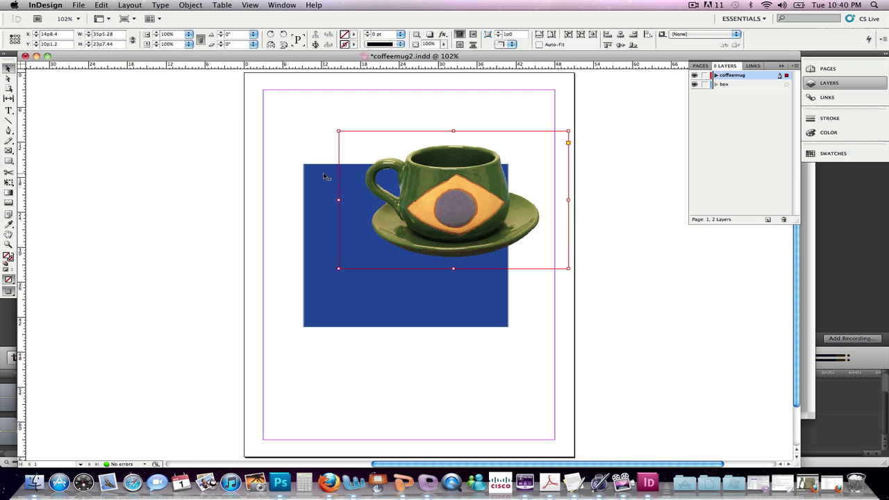
{"action": "left_click_drag", "start_coordinate": [471, 179], "coordinate": [426, 218]}
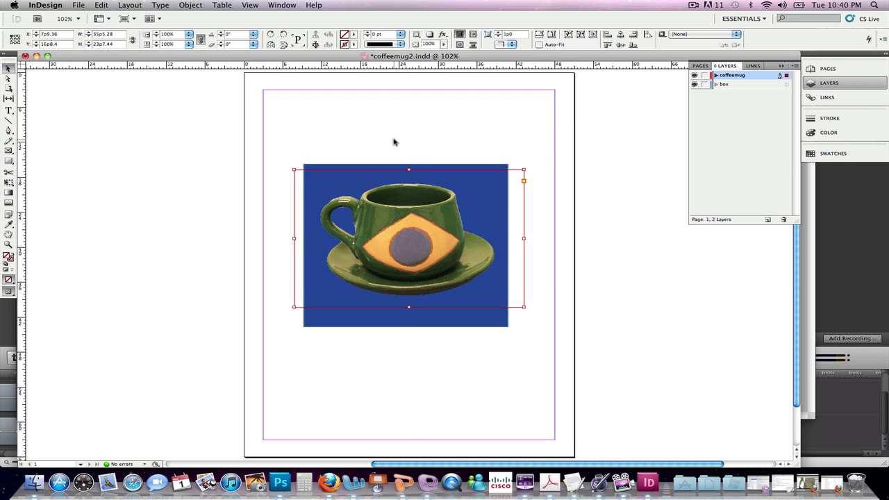
{"action": "left_click", "coordinate": [396, 141]}
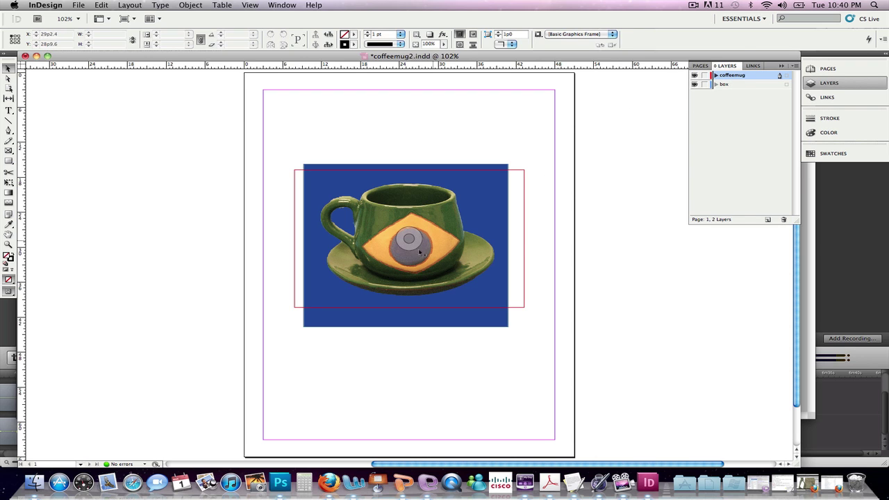
{"action": "mouse_move", "coordinate": [431, 271]}
{"action": "left_mouse_down"}
{"action": "mouse_move", "coordinate": [416, 215]}
{"action": "mouse_move", "coordinate": [408, 254]}
{"action": "mouse_move", "coordinate": [426, 254]}
{"action": "left_mouse_up"}
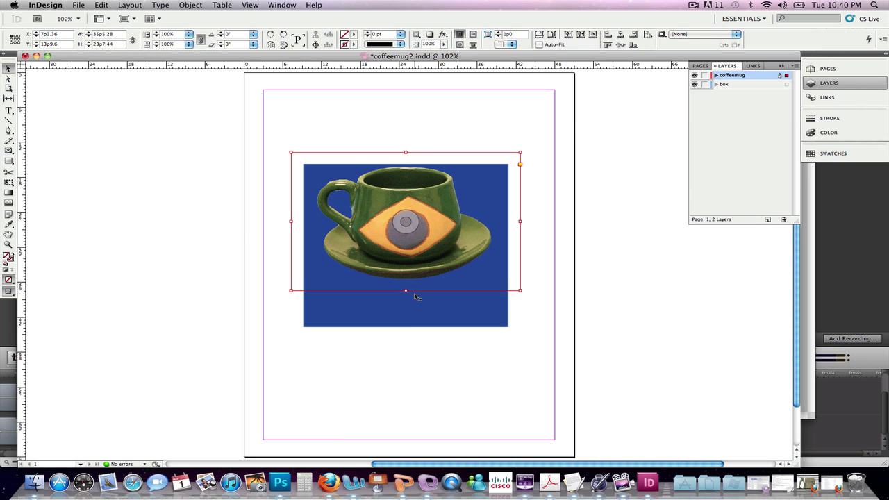